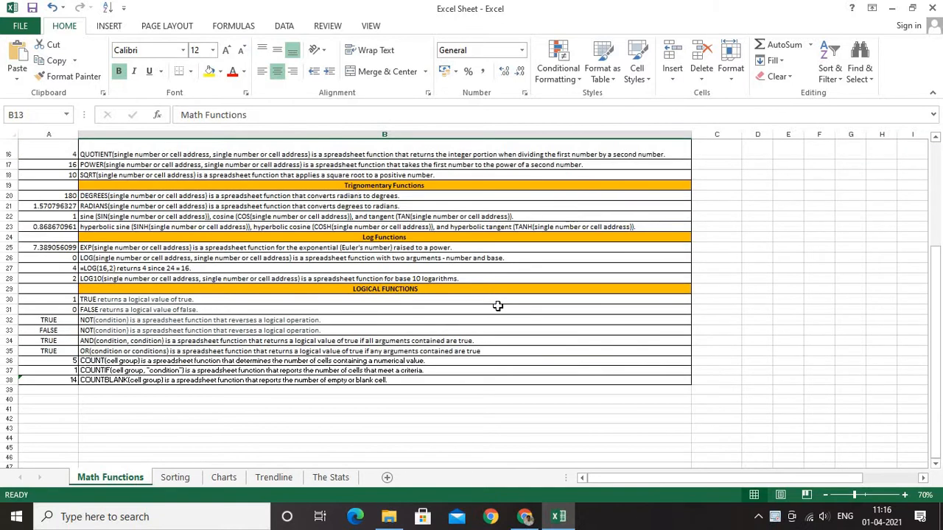
On the Sorting sheet, sort the words in A2:A6 from A to Z, continuing with the current selection only
scroll(498, 305, "up", 5)
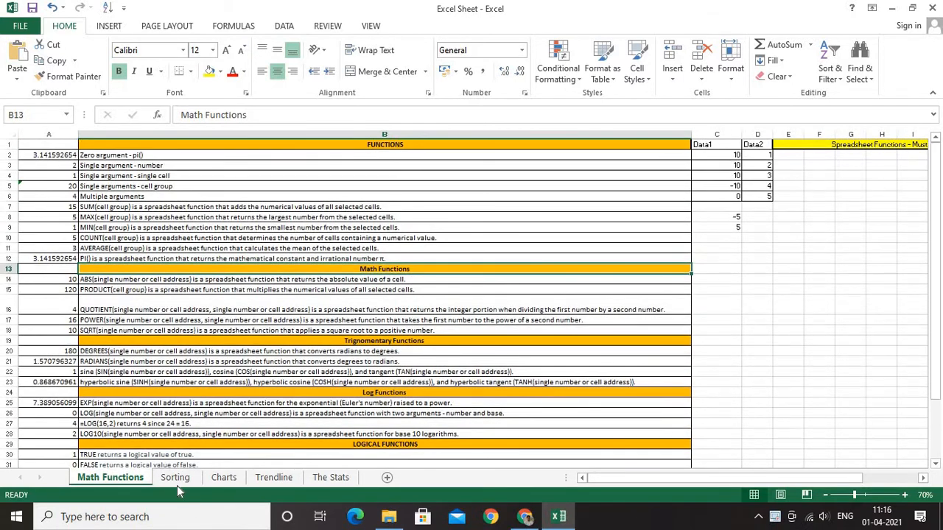
left_click(175, 478)
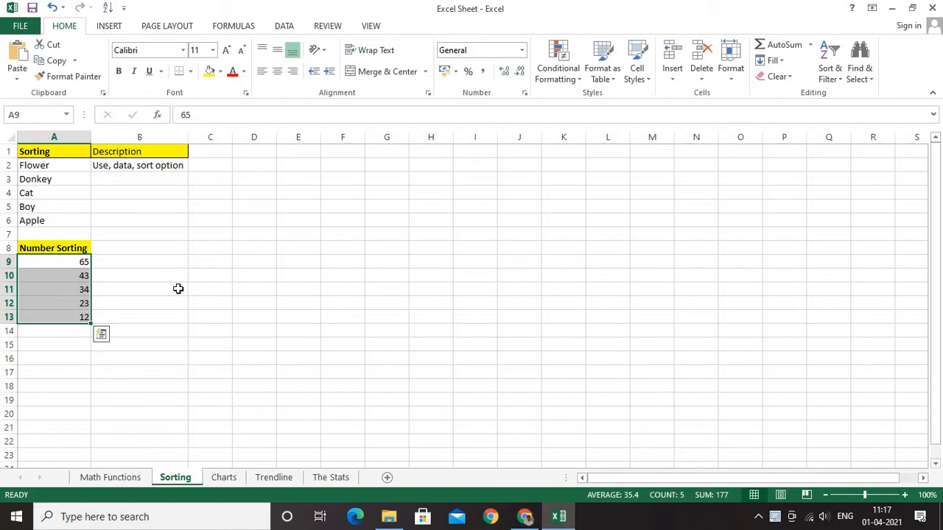
left_click_drag(54, 165, 62, 219)
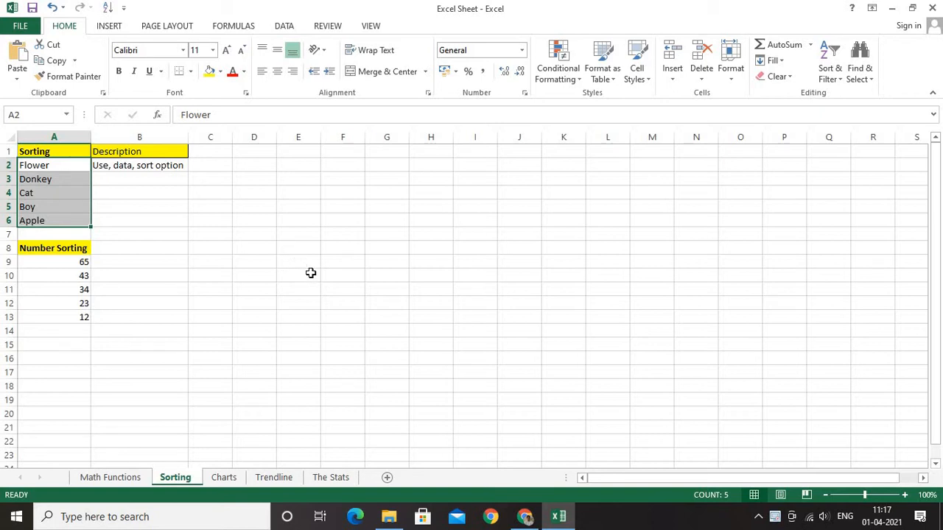
left_click_drag(63, 165, 59, 217)
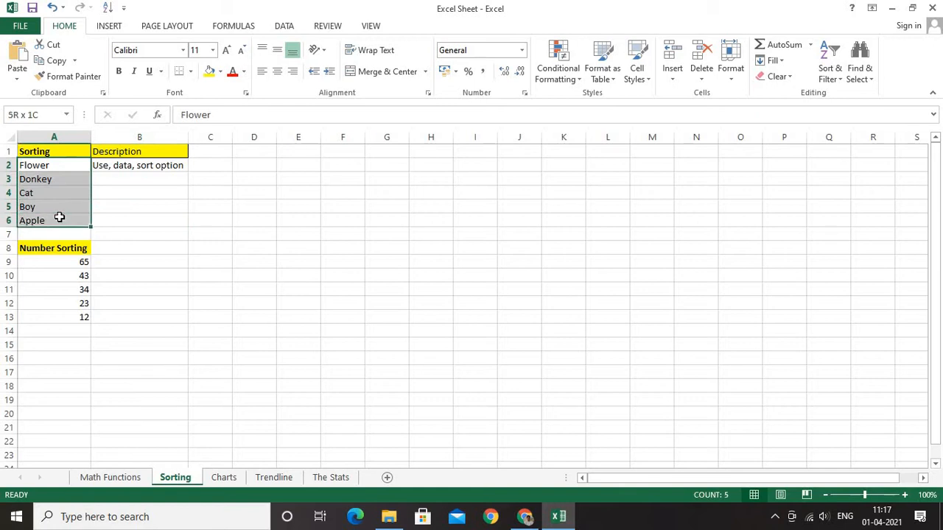
left_click_drag(59, 217, 59, 217)
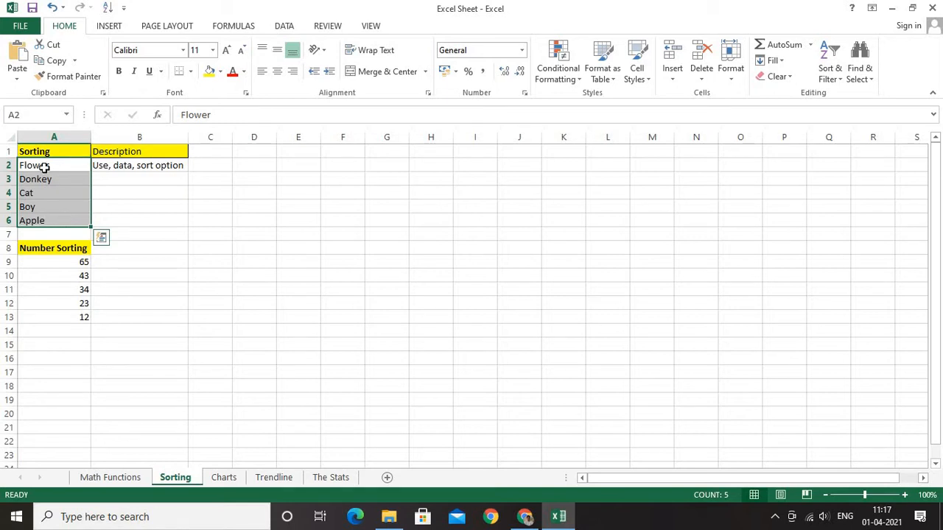
left_click(286, 28)
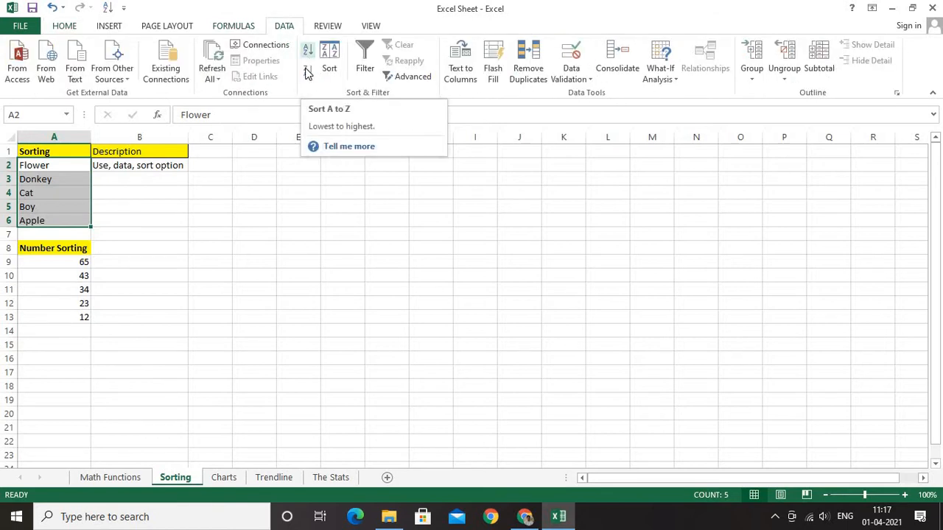
left_click(310, 57)
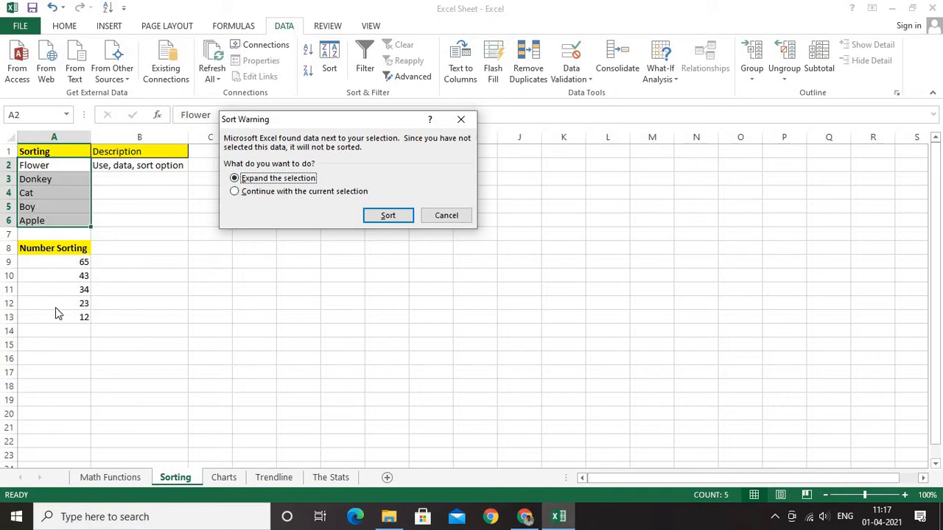
left_click(324, 191)
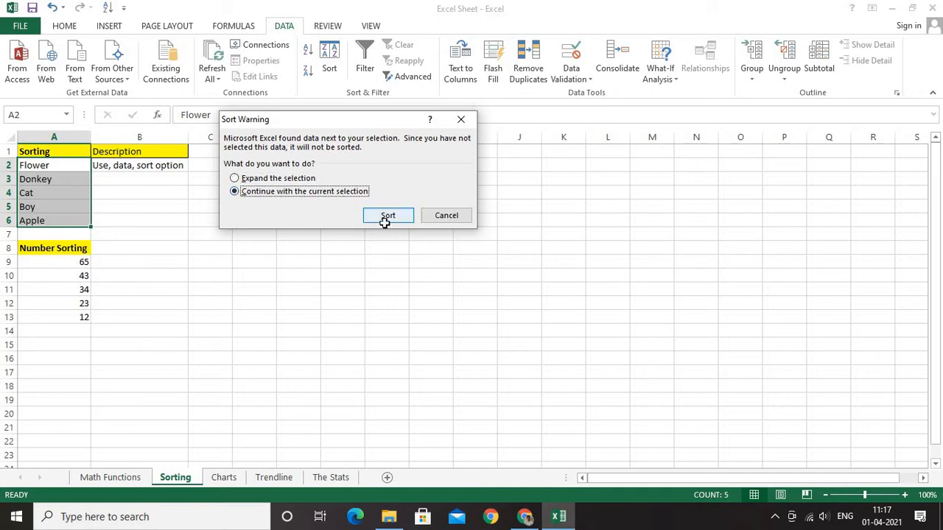
left_click(386, 216)
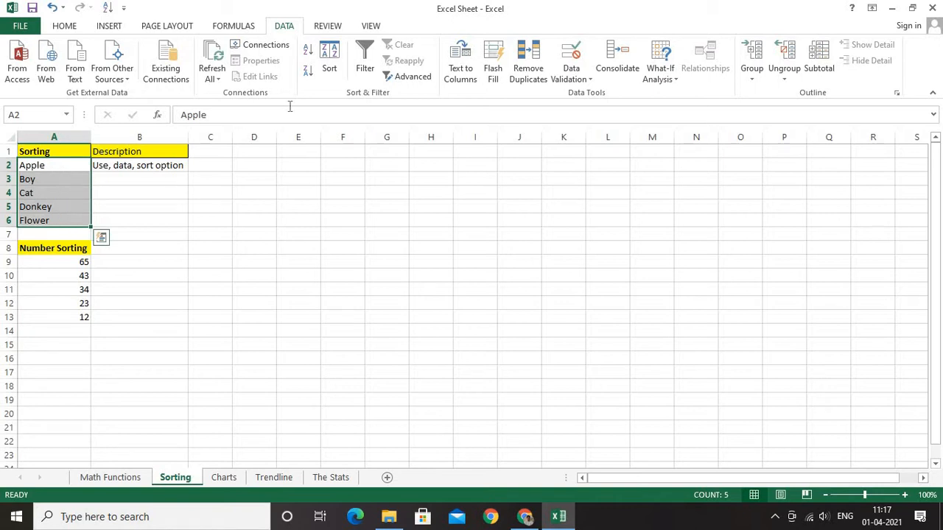
Sort the words in A2:A6 from Z to A, continuing with the current selection only
left_click(308, 71)
left_click(265, 195)
left_click(388, 215)
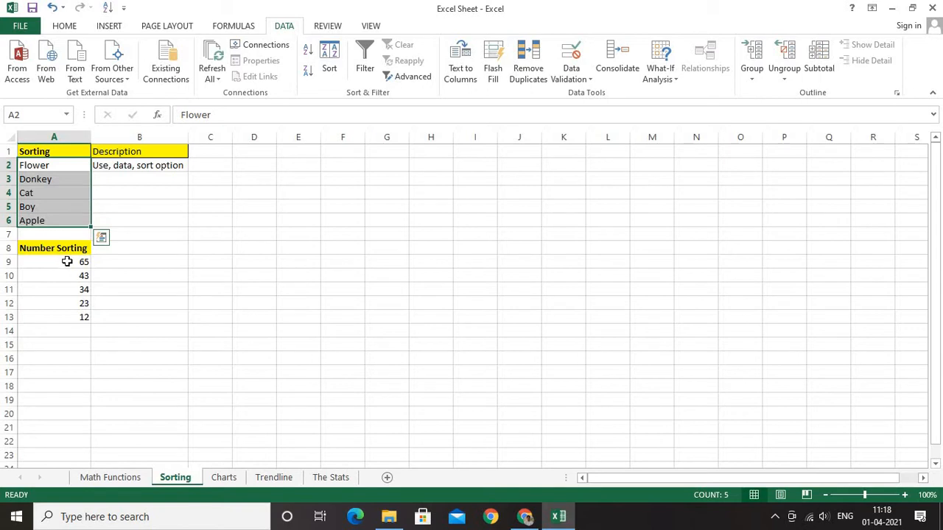
Sort the numbers in A9:A13 from smallest to largest, and view the custom sort settings without applying them
left_click_drag(65, 263, 67, 317)
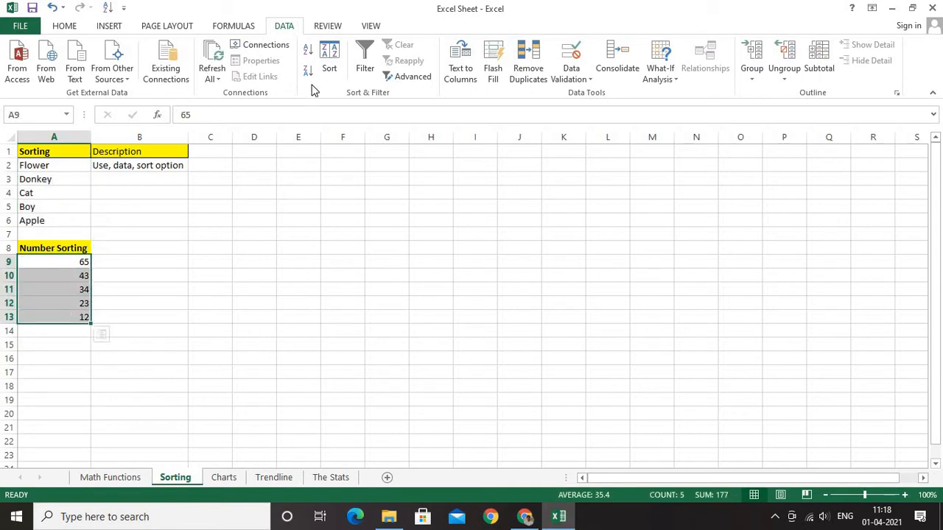
left_click(308, 50)
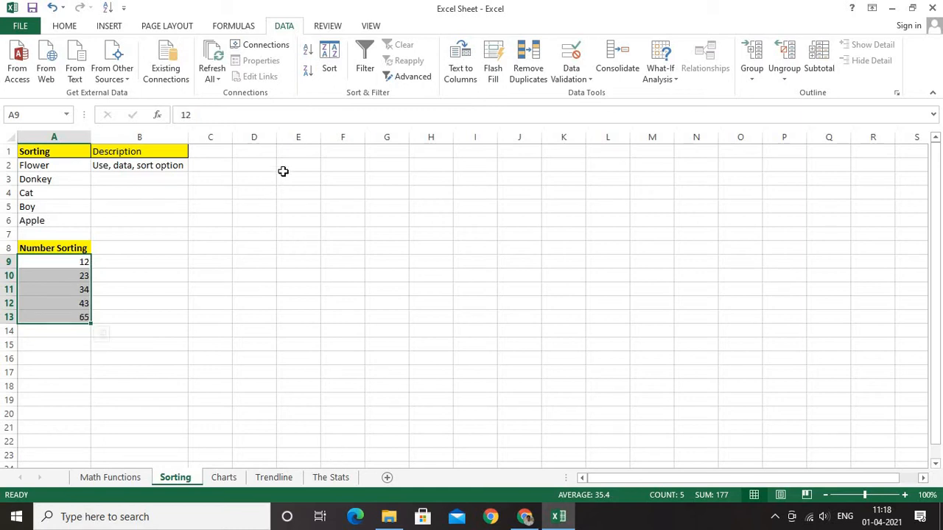
left_click(327, 62)
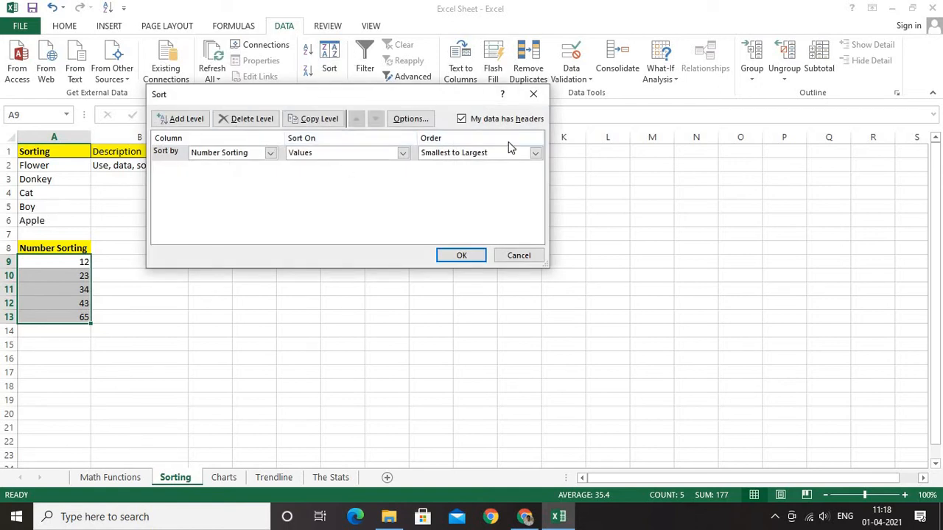
left_click(533, 94)
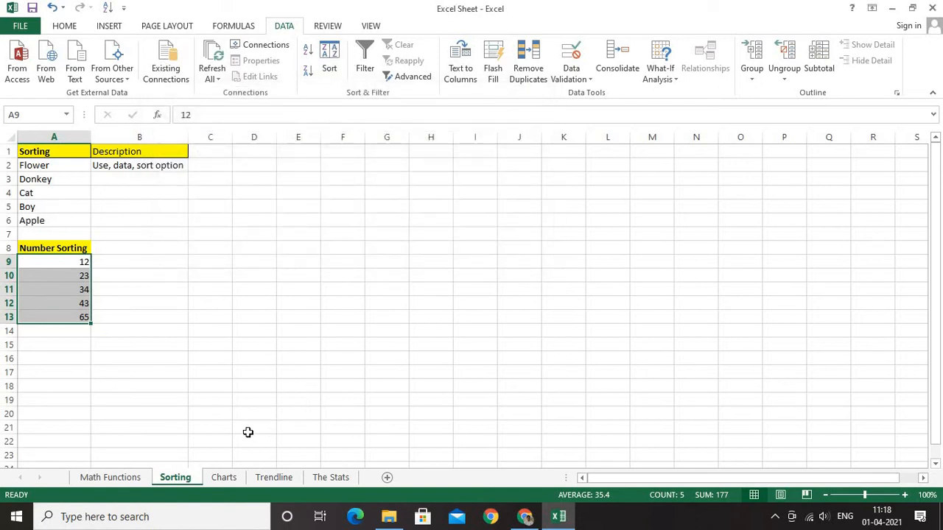
On the Charts sheet, examine the Hours Worked and Salary In Dollars data in B1:C6 and the chart types available for it
left_click(232, 477)
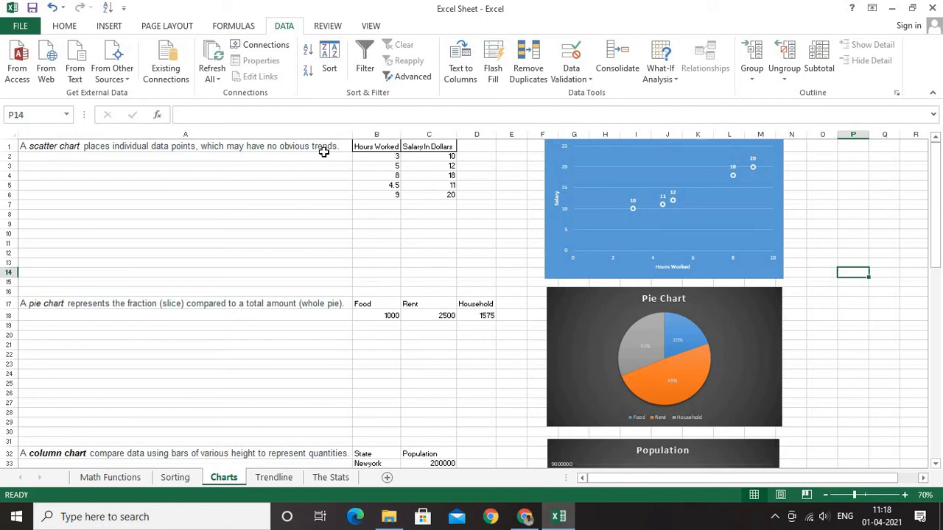
left_click(374, 156)
left_click_drag(429, 190, 432, 193)
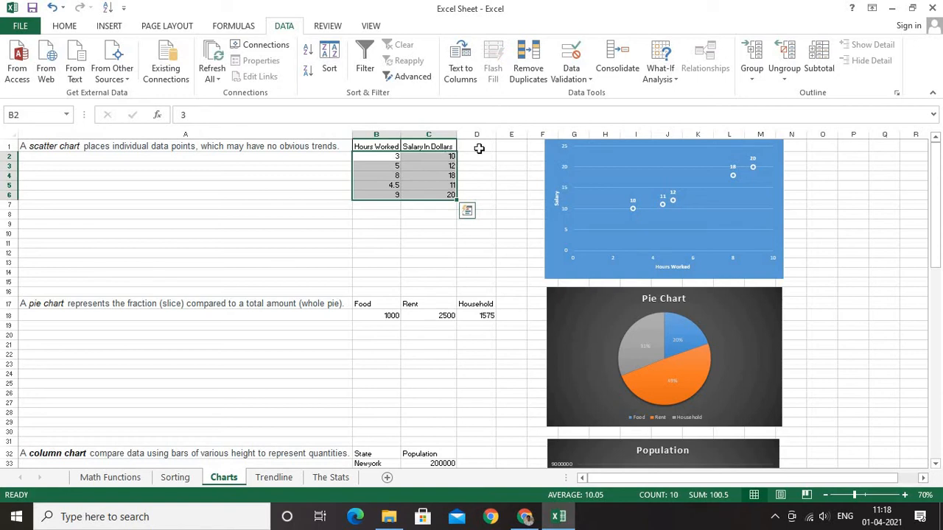
left_click(398, 156)
left_click(451, 157)
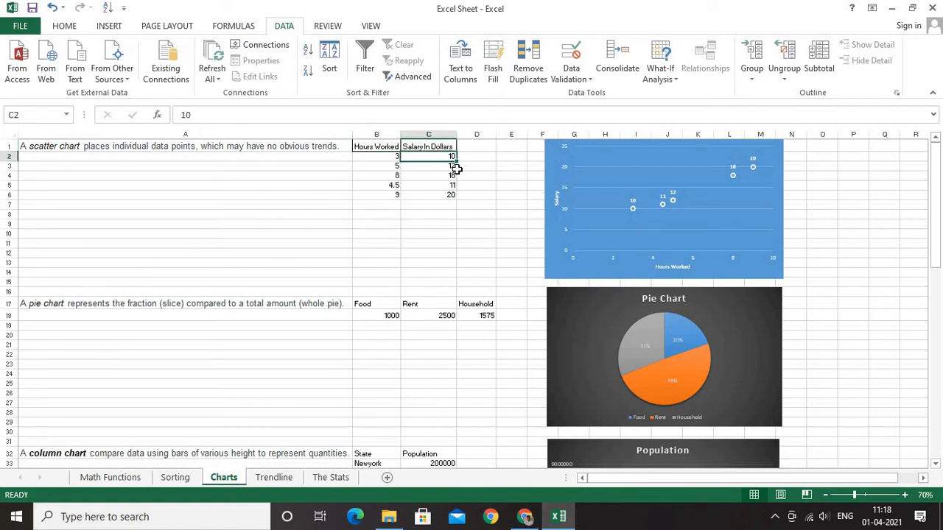
left_click(398, 167)
left_click(449, 169)
left_click(397, 178)
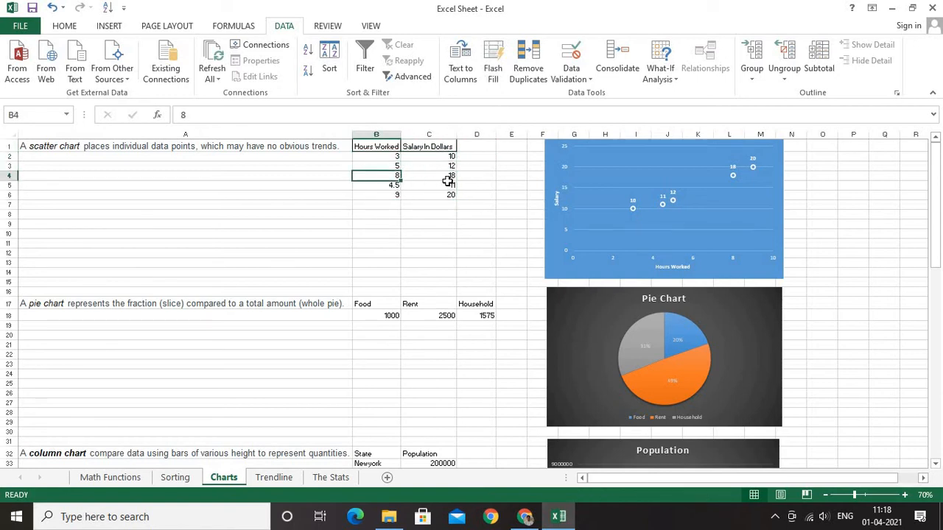
left_click(448, 185)
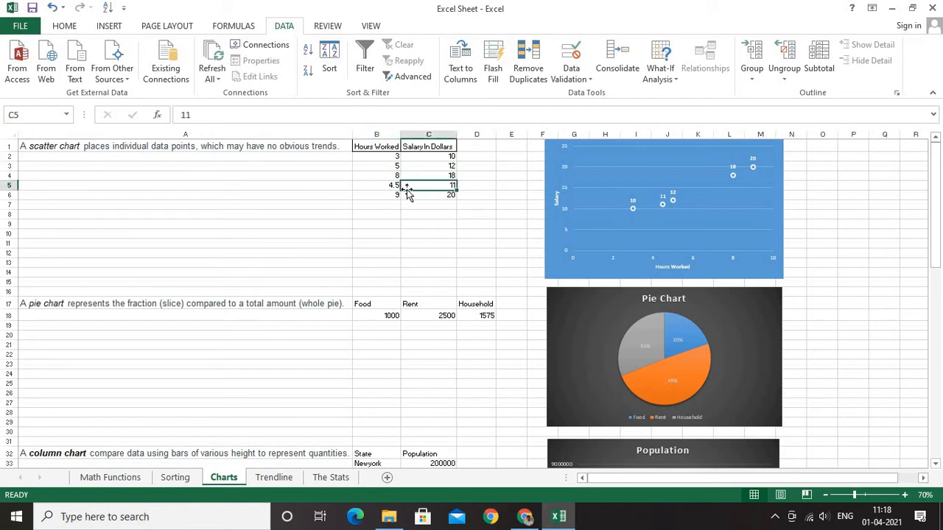
left_click(477, 205)
left_click_drag(376, 145, 427, 193)
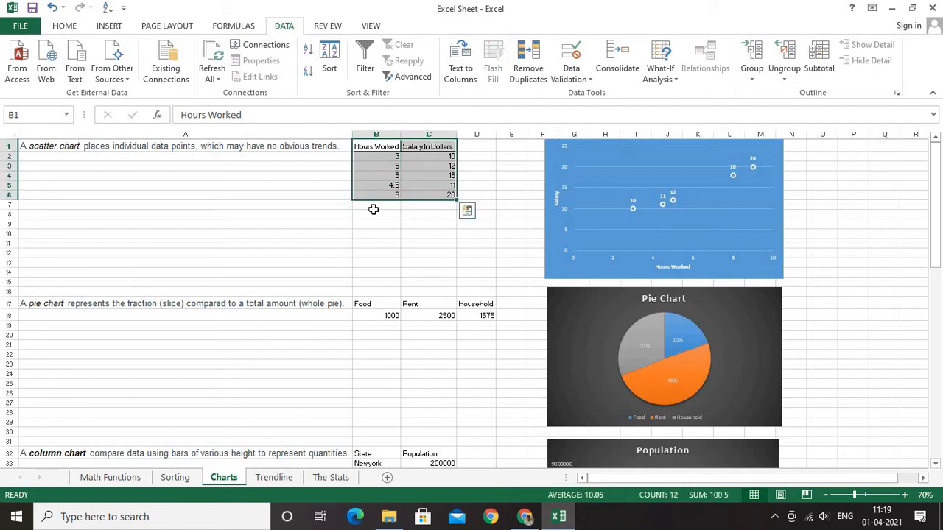
left_click(109, 25)
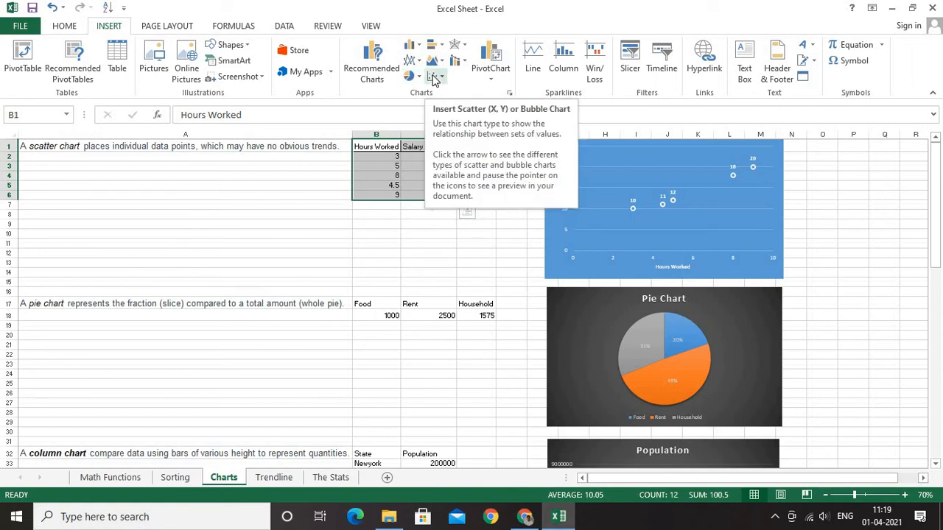
Apply the dark grey background chart style to the scatter chart of salary against hours worked
left_click(708, 210)
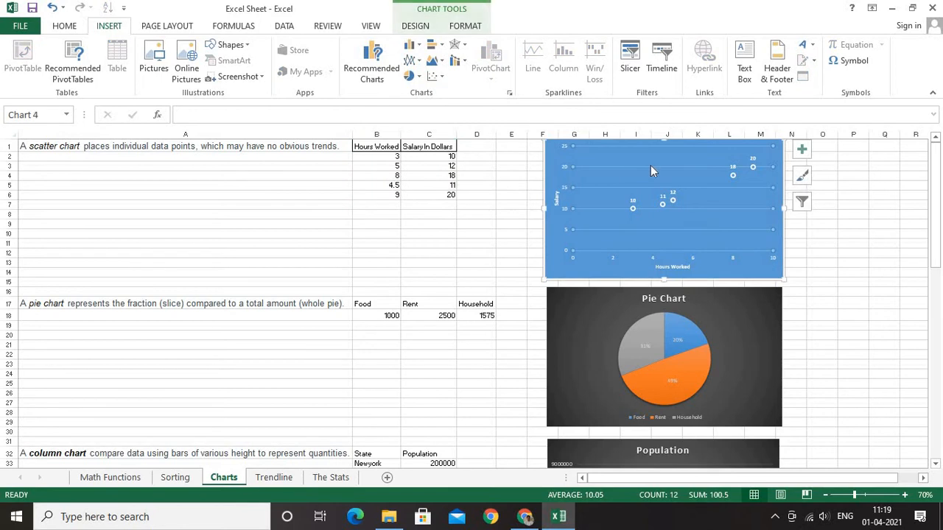
double_click(550, 268)
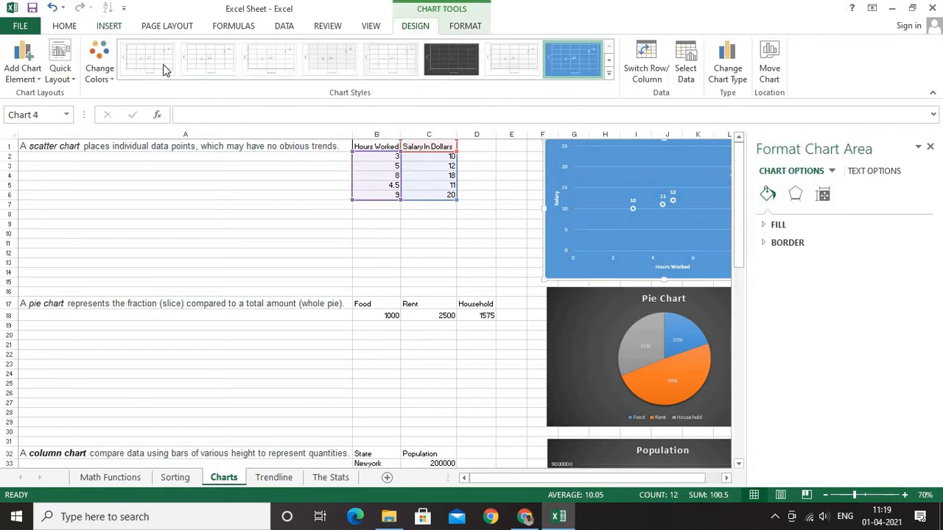
left_click(440, 63)
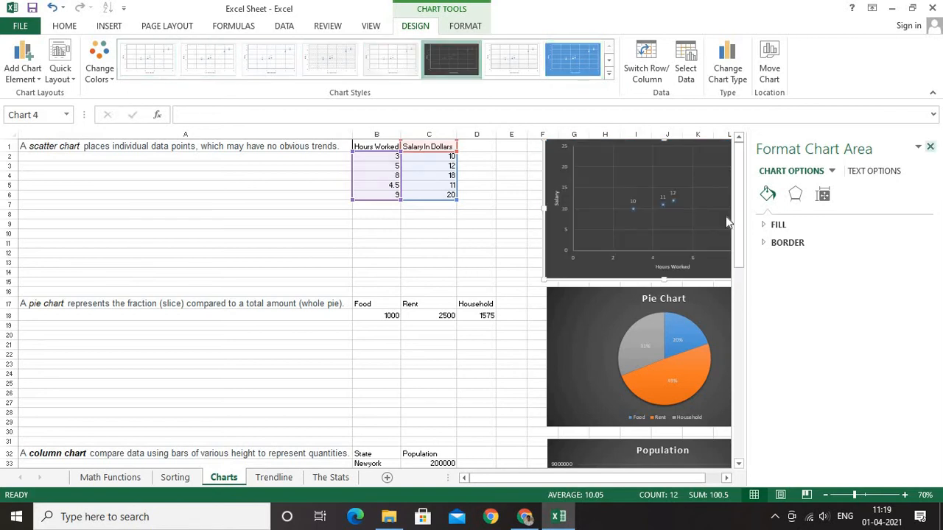
left_click(930, 146)
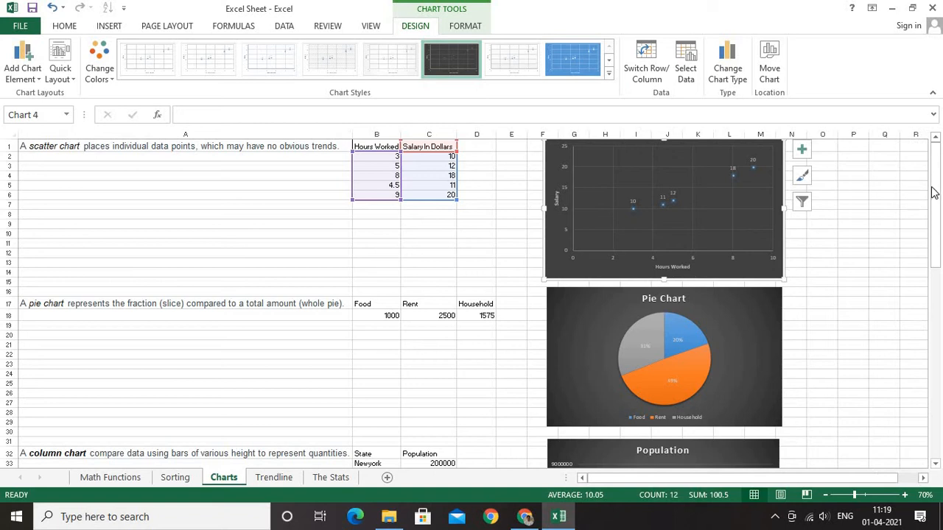
Review which chart elements are available for the scatter chart without changing them
left_click_drag(934, 180, 674, 274)
left_click(805, 153)
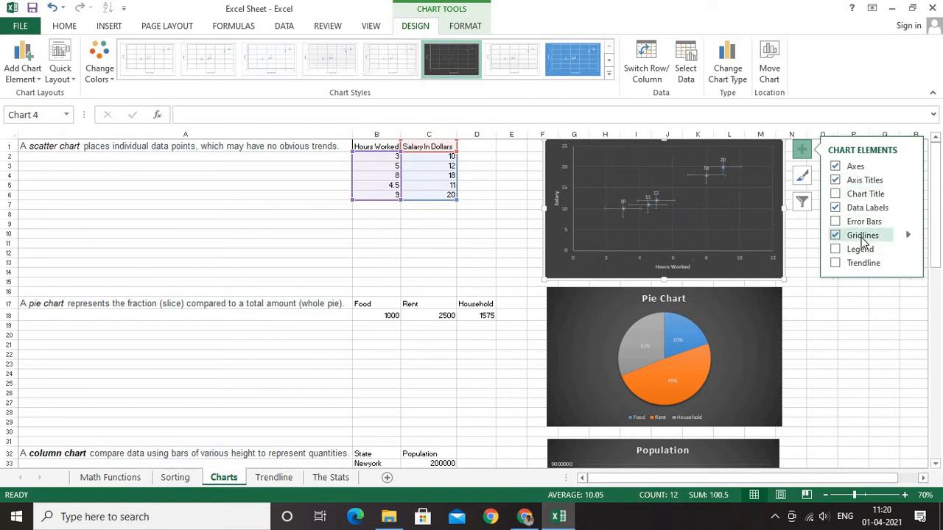
left_click(74, 360)
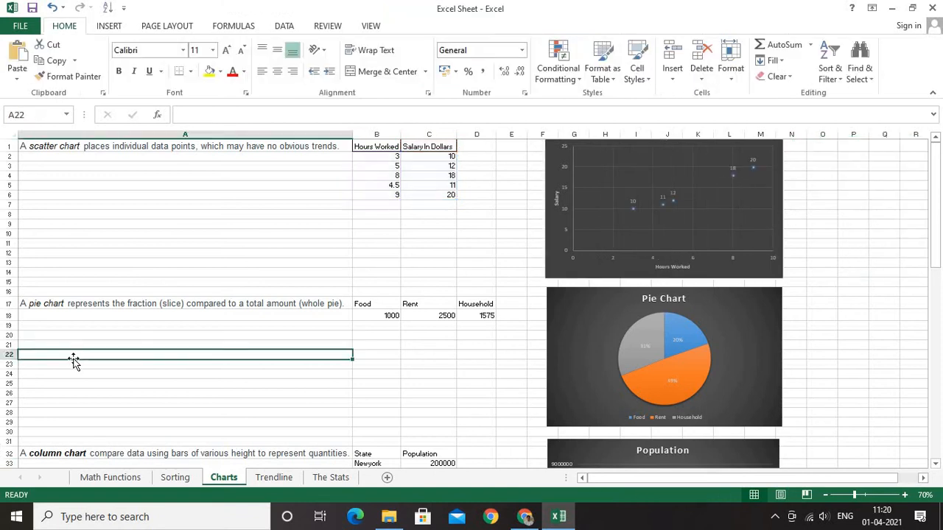
Examine the pie chart description and its Food, Rent and Household data in B17:D18, along with the chart types available for it
left_click(48, 307)
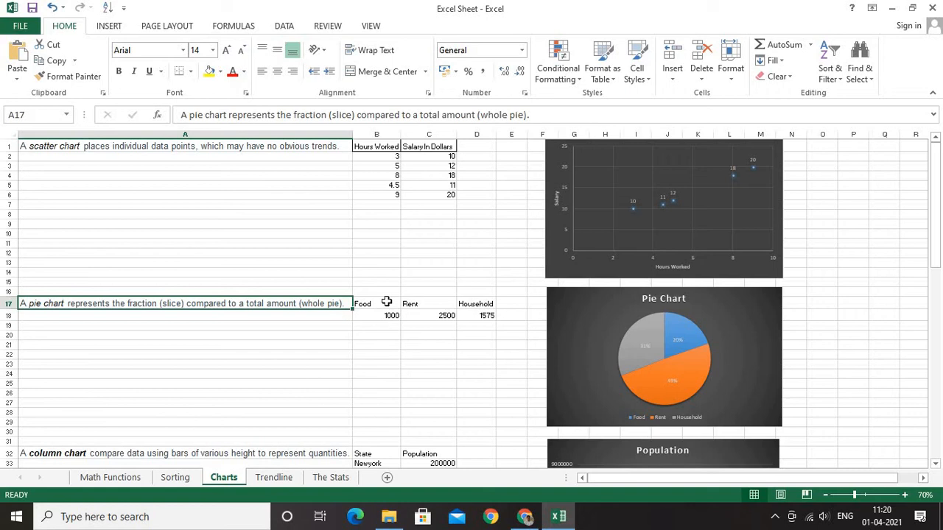
key("Right")
key("Right")
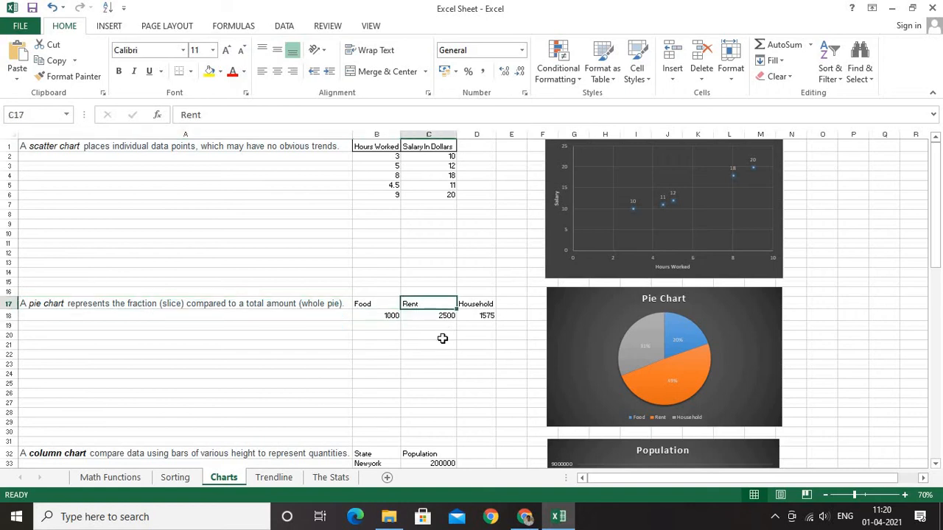
key("Right")
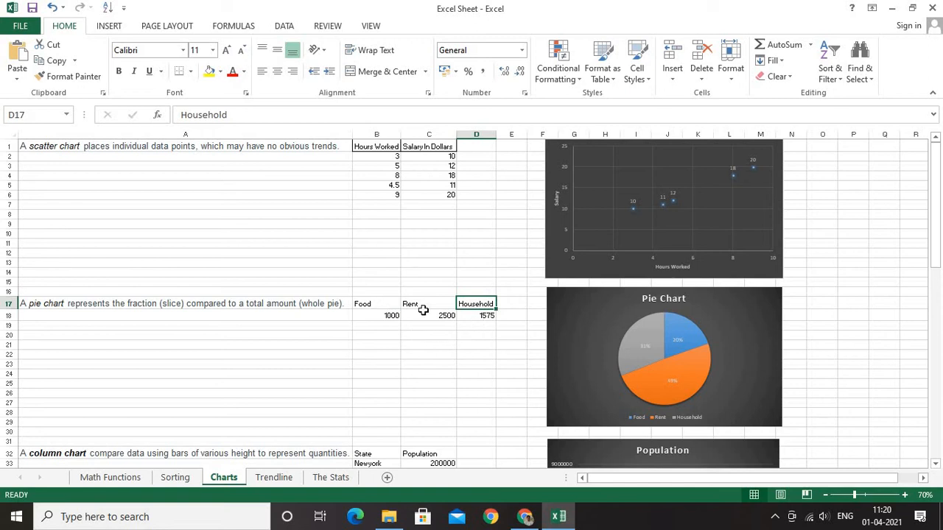
left_click_drag(368, 304, 472, 311)
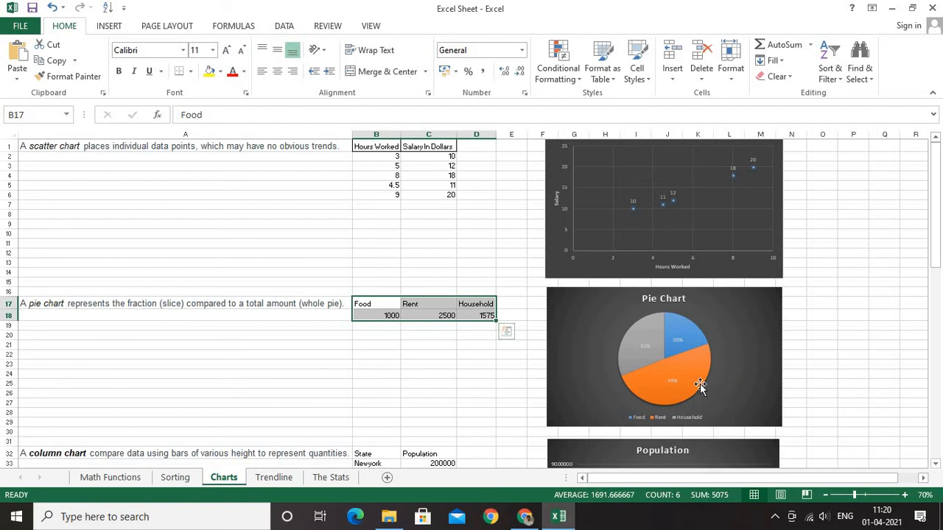
mouse_move(687, 385)
left_click(109, 26)
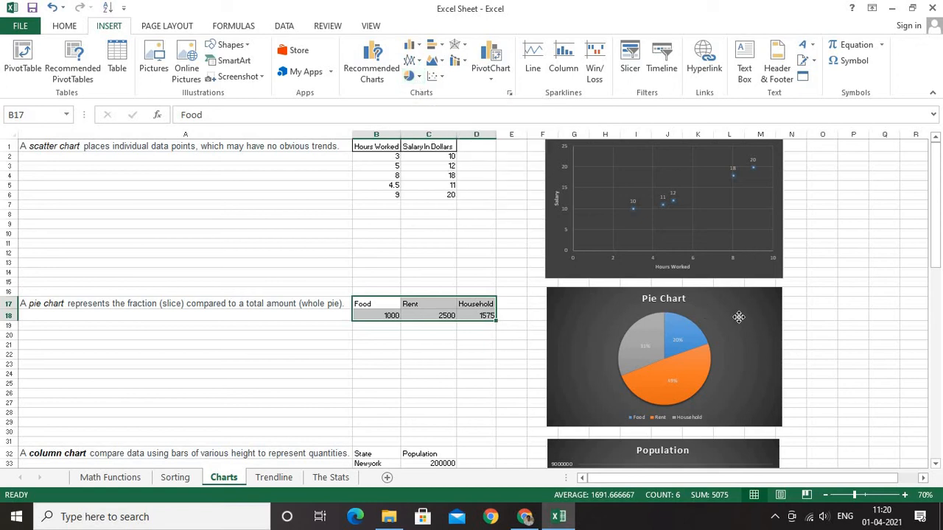
Review the pie chart's elements and apply the white-background chart style with solid blue, orange and grey slices
left_click(764, 315)
left_click(800, 297)
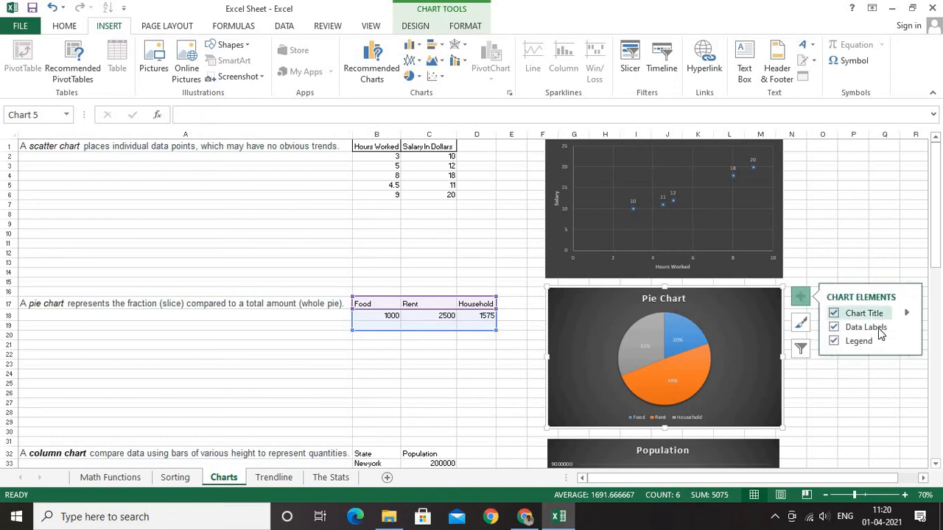
double_click(759, 365)
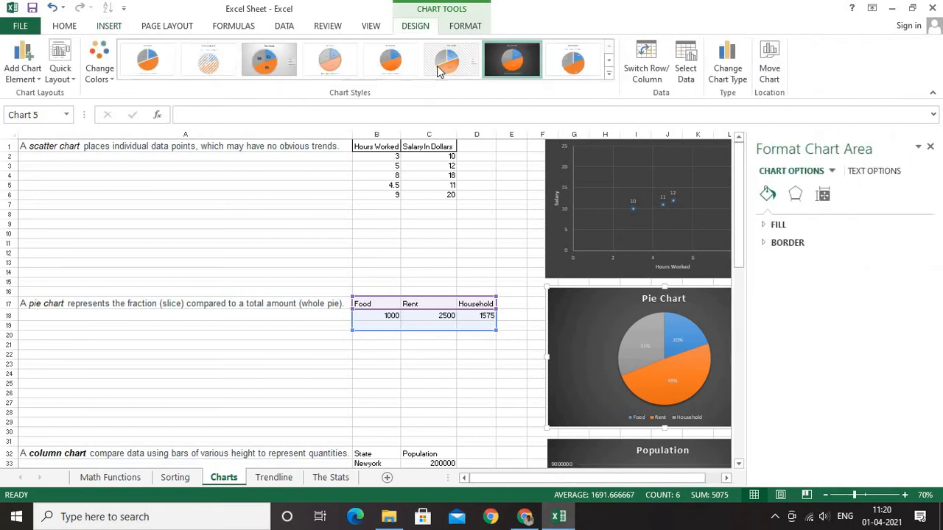
left_click(393, 73)
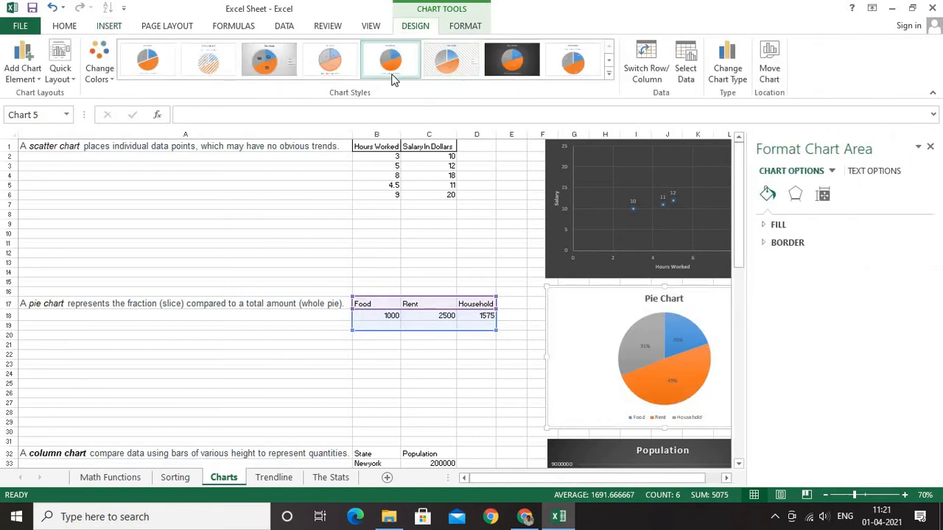
left_click(508, 401)
left_click(931, 147)
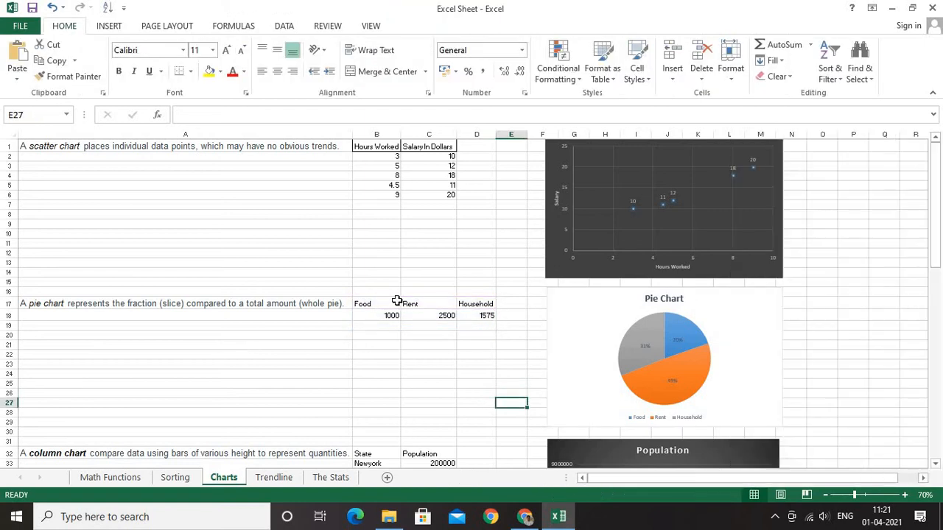
Examine the column chart's State and Population data in B32:C37 and the chart types available for it
scroll(290, 360, "down", 5)
scroll(90, 322, "down", 2)
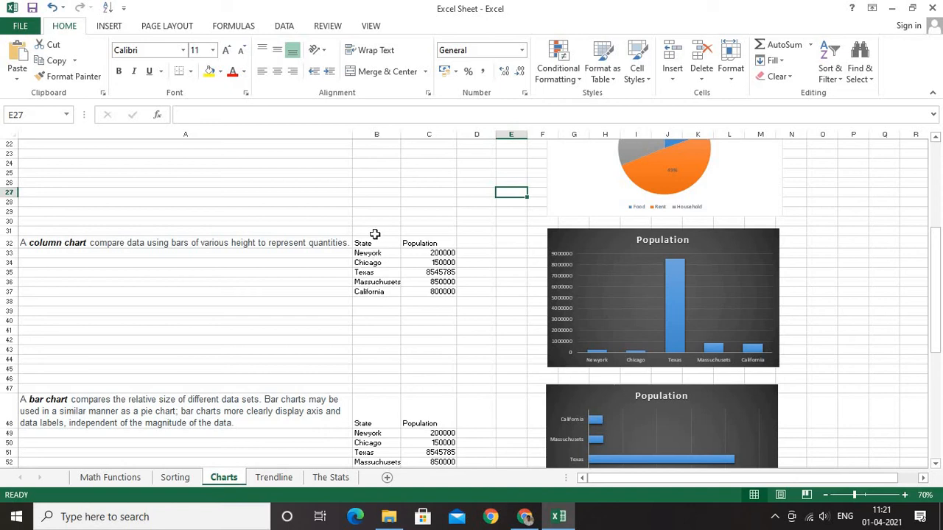
left_click_drag(374, 237, 422, 291)
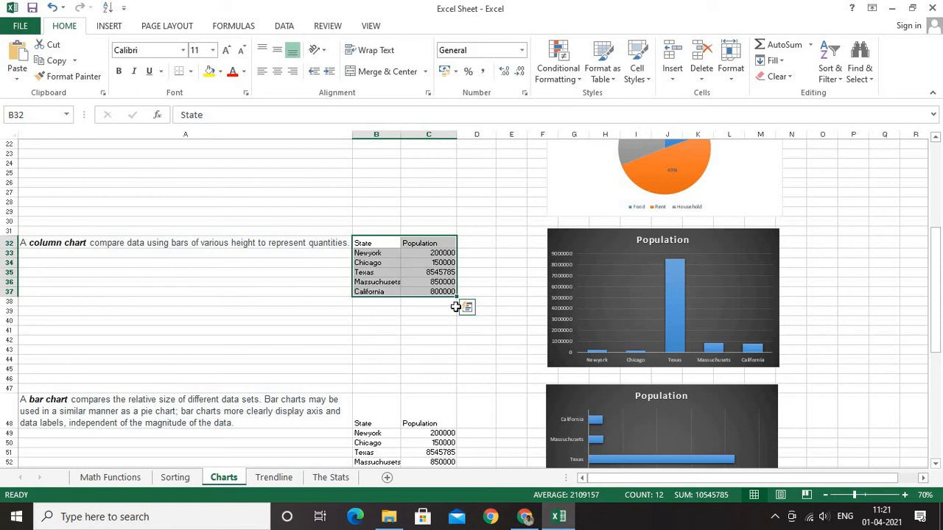
left_click_drag(362, 242, 437, 293)
scroll(317, 58, "down", 1)
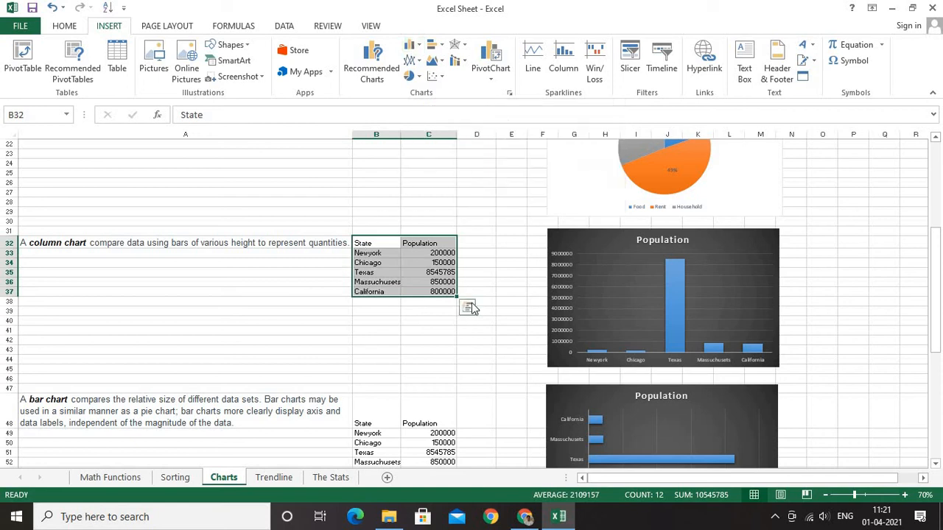
Apply the blue-background chart style with white hatched columns to the Population column chart and close the formatting options
double_click(749, 243)
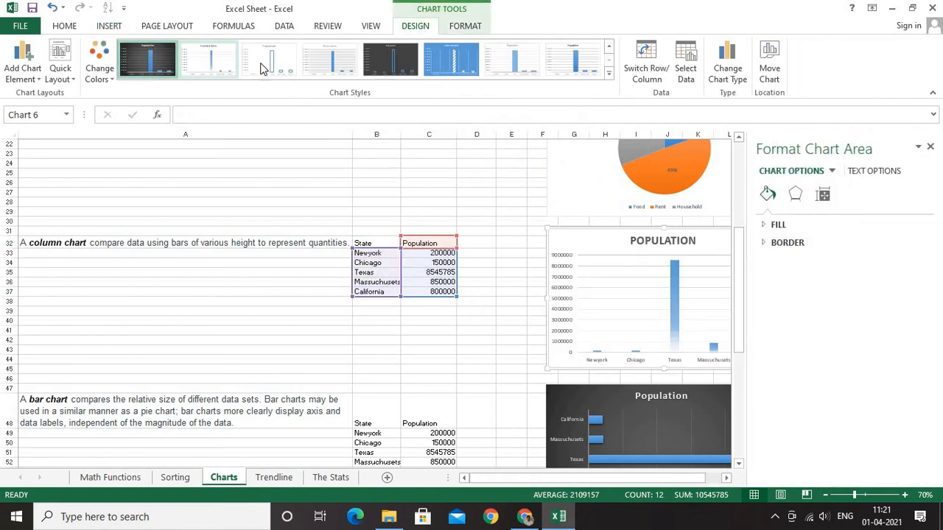
left_click(436, 67)
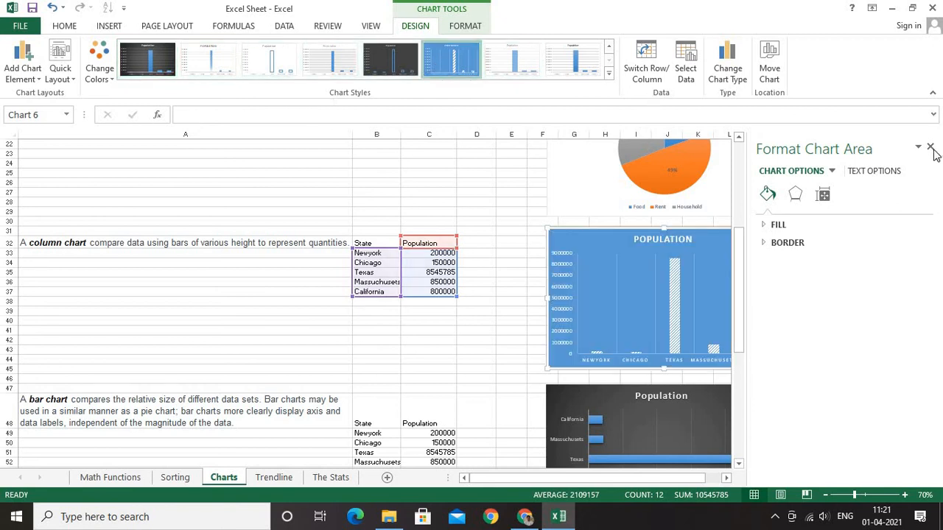
scroll(261, 343, "down", 3)
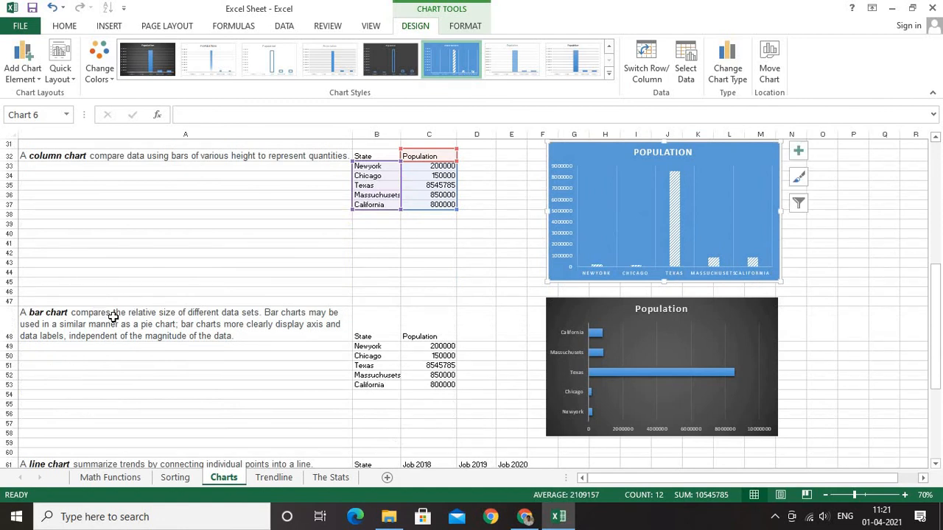
Examine the bar chart, its State and Population data in B48:C53, and the bar chart type offered for insertion
scroll(657, 236, "up", 1)
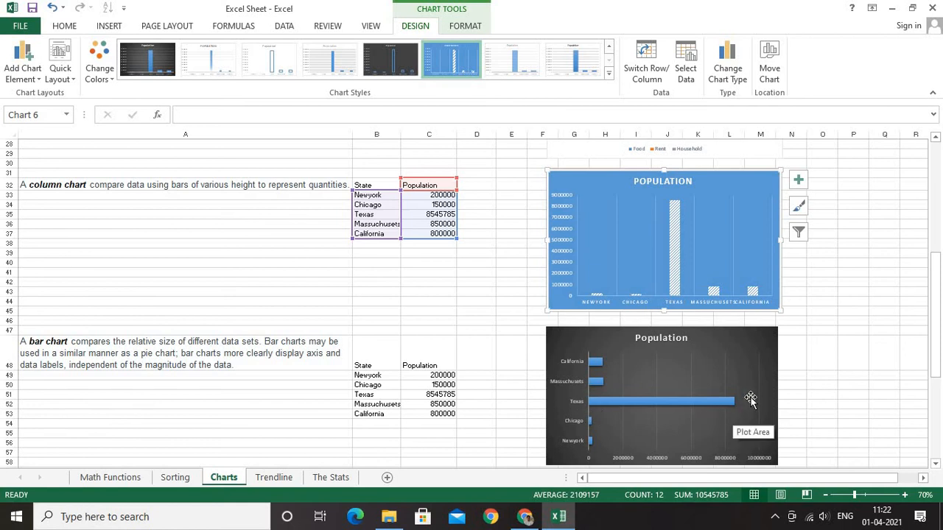
scroll(375, 322, "down", 1)
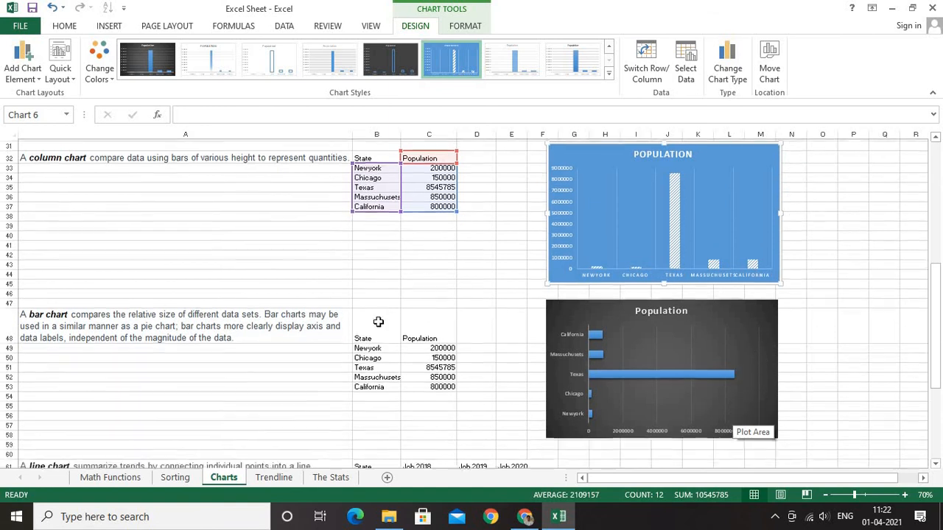
left_click_drag(369, 336, 431, 385)
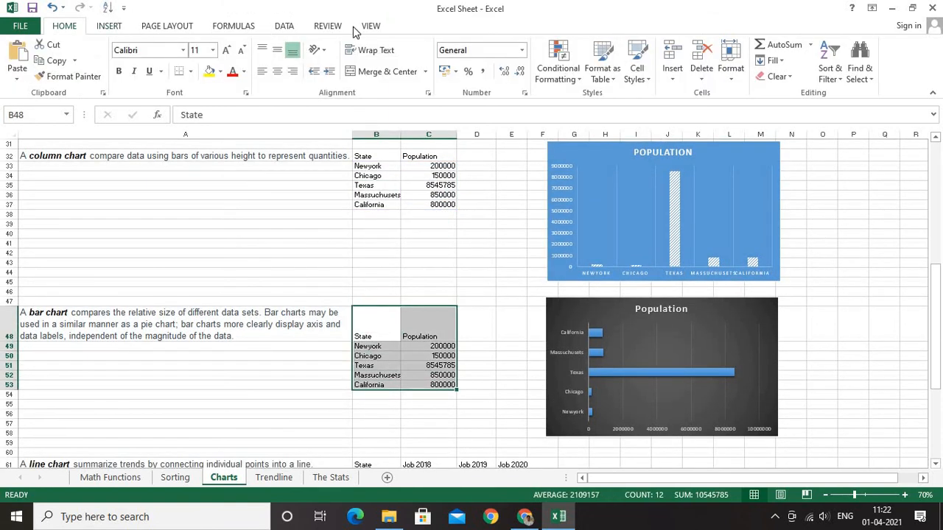
left_click(115, 28)
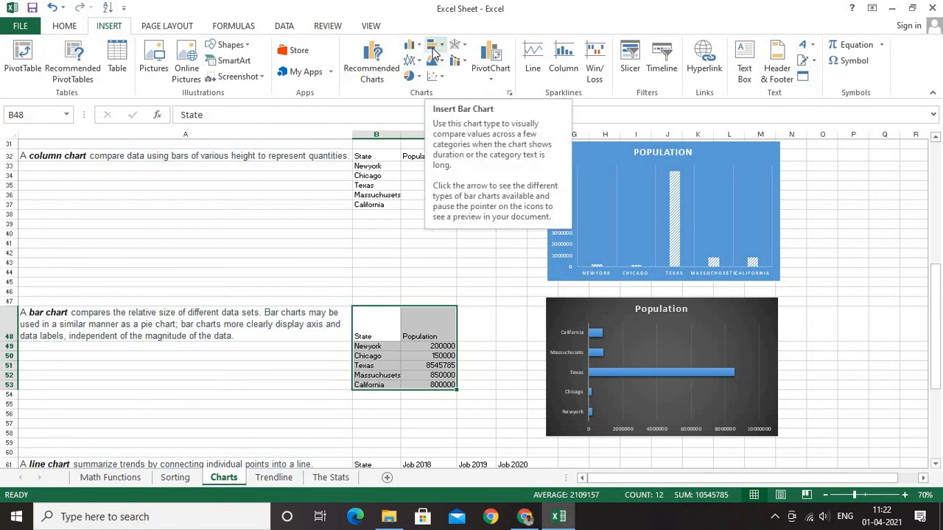
Examine the line chart The Comparison and its State and Job 2018 to Job 2020 data in B61:E66
scroll(547, 303, "down", 2)
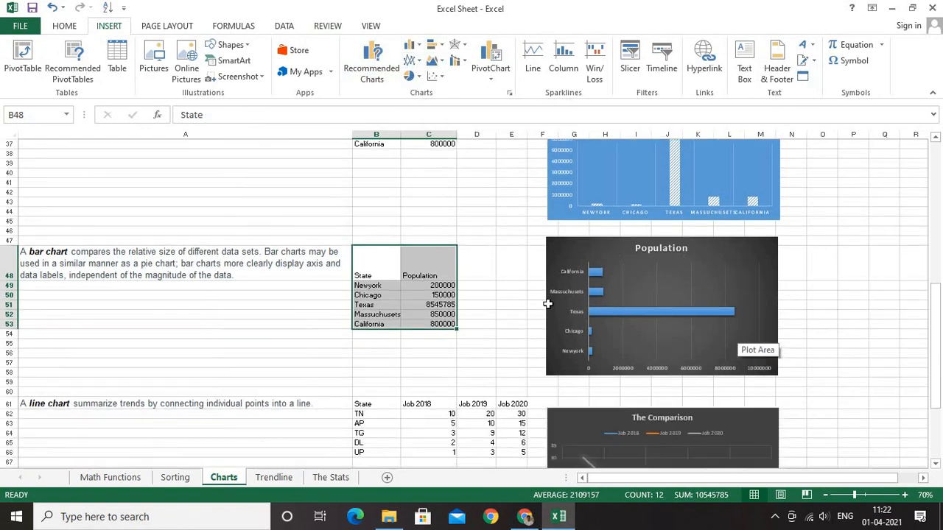
scroll(215, 337, "down", 3)
scroll(107, 302, "down", 2)
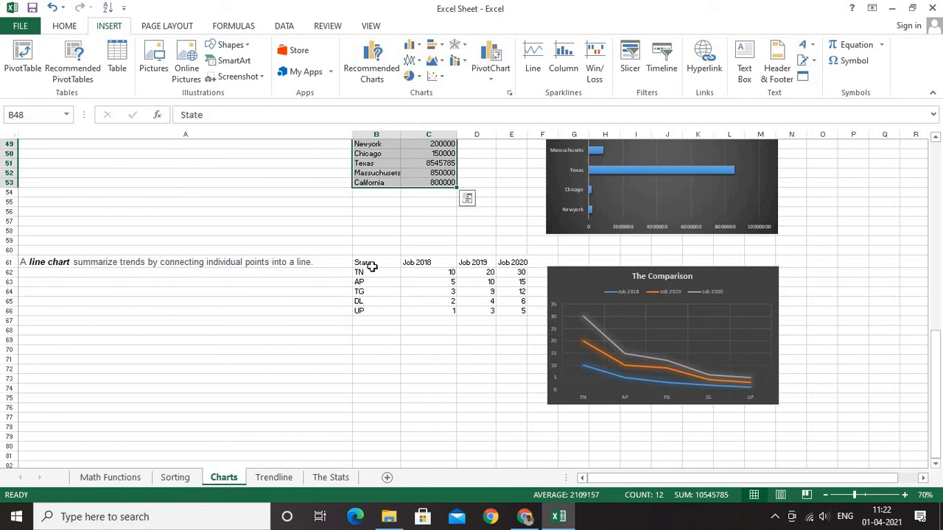
left_click_drag(363, 263, 509, 312)
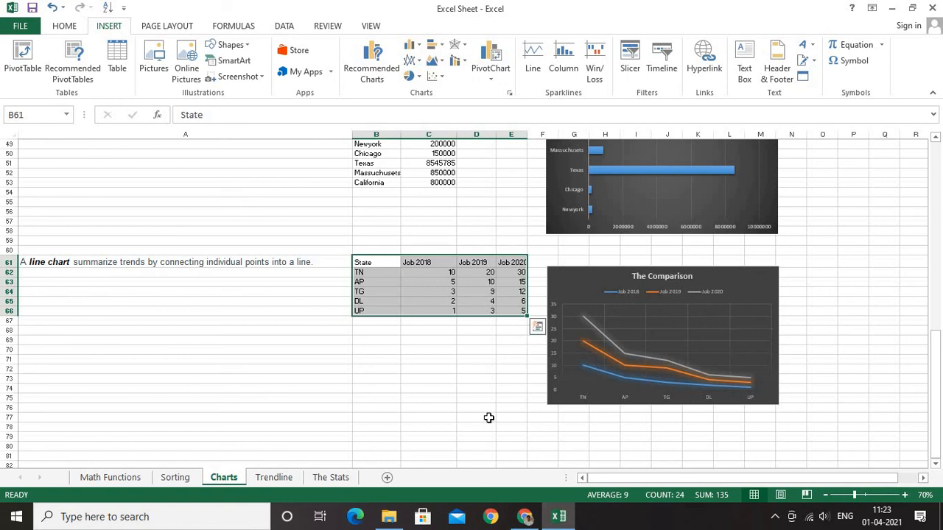
left_click(488, 415)
Look over the Trendline and The Stats sheets and return to the beginning of the Charts sheet
scroll(266, 457, "up", 14)
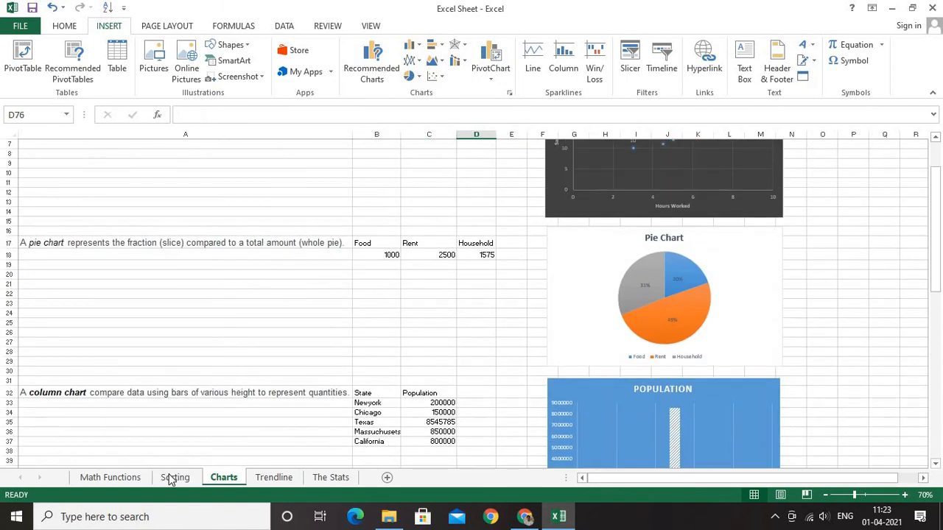
left_click(268, 479)
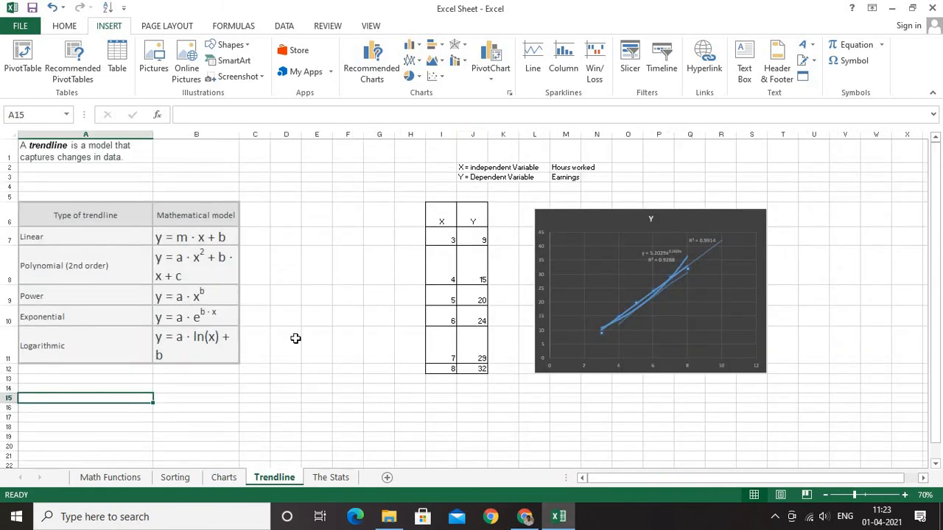
left_click(331, 477)
left_click(263, 477)
left_click(234, 480)
scroll(942, 326, "up", 2)
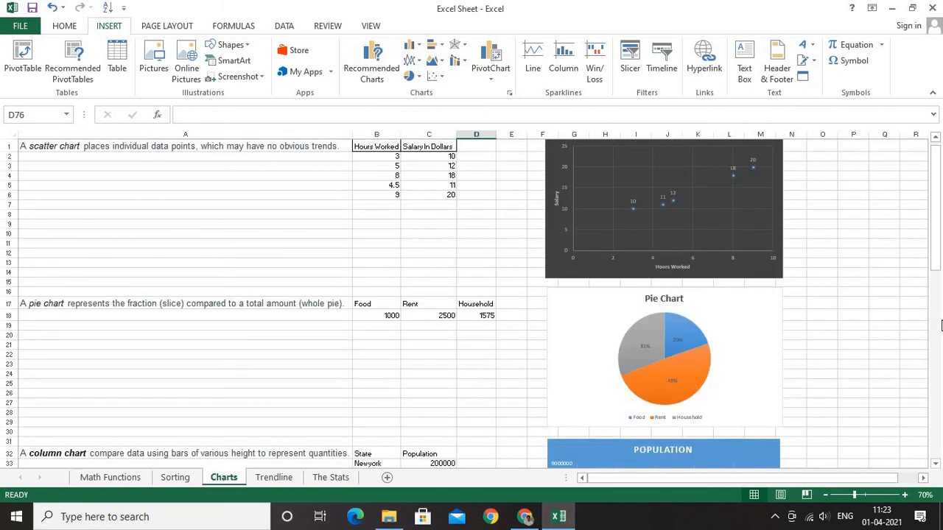